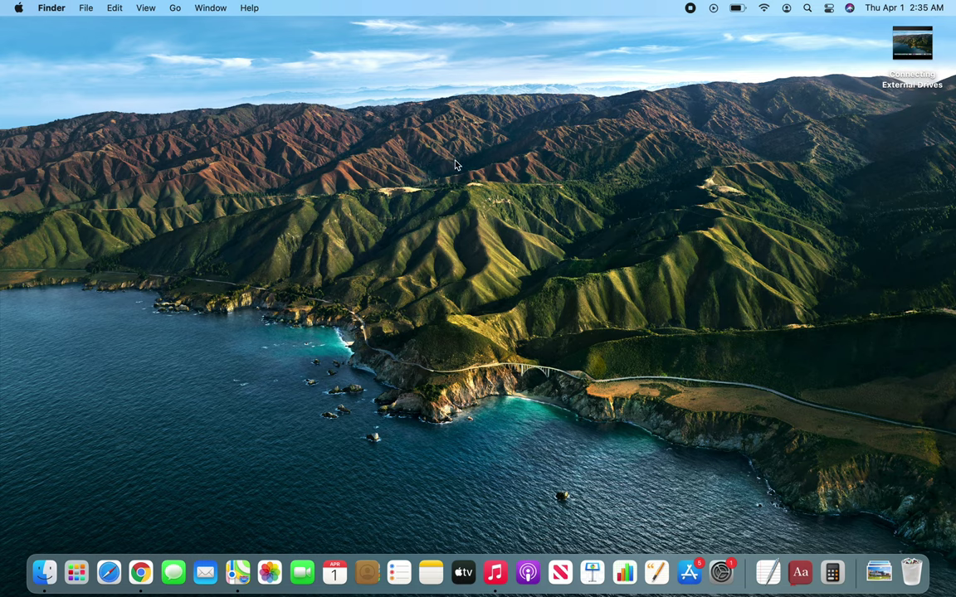
# Open Finder's preferences from the Finder menu, then close them again
pyautogui.rightClick(280, 133)
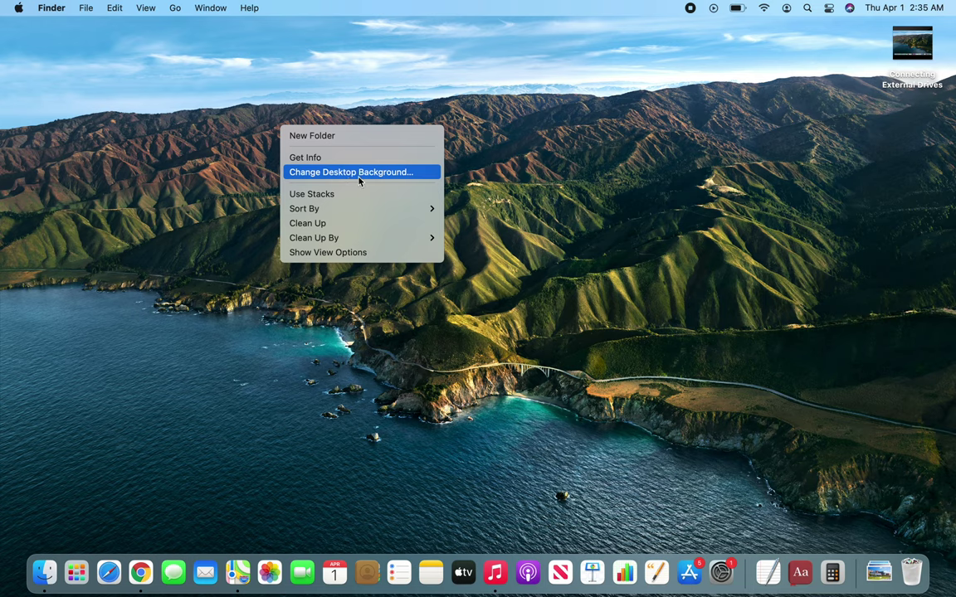
pyautogui.click(156, 99)
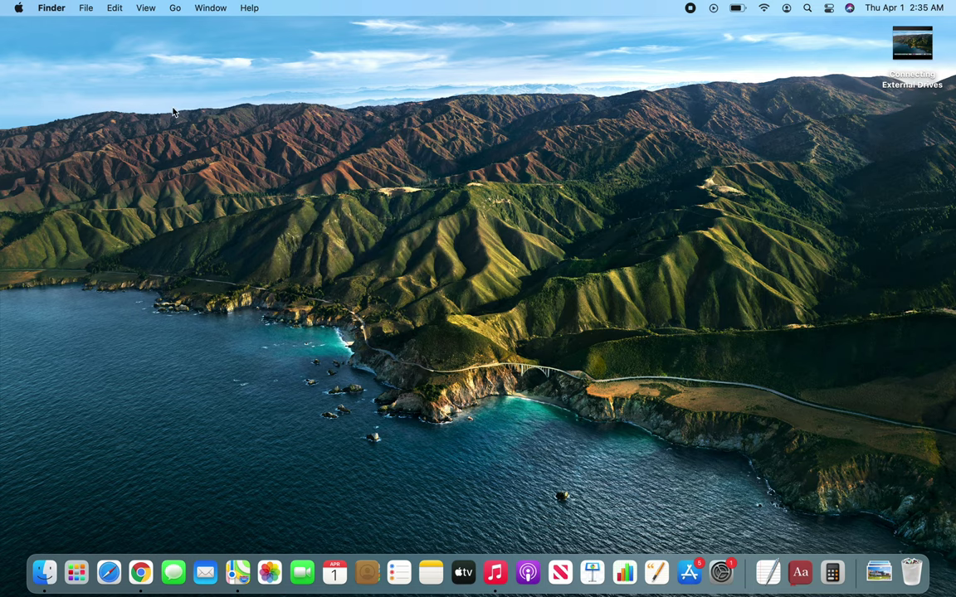
pyautogui.click(40, 9)
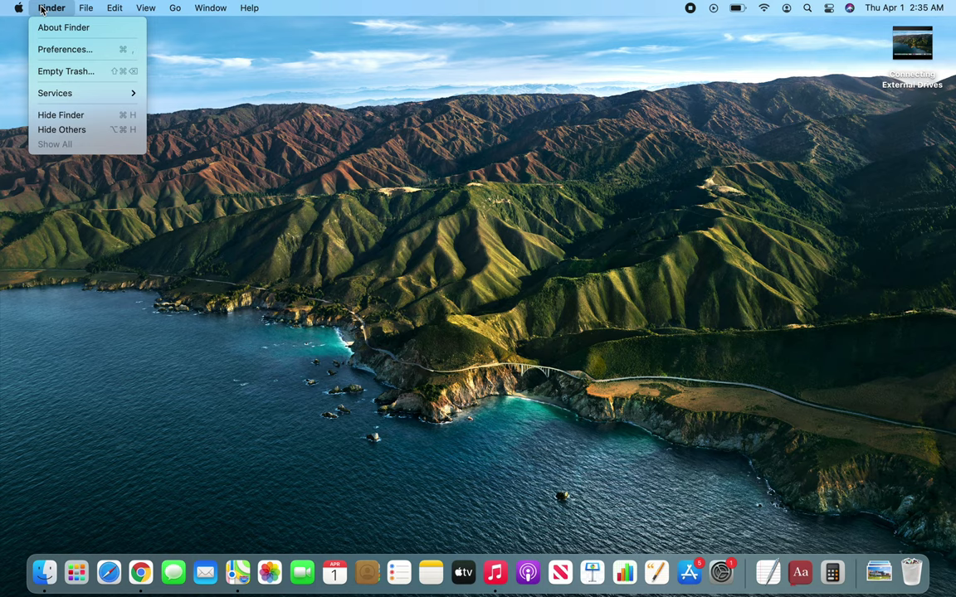
pyautogui.click(56, 49)
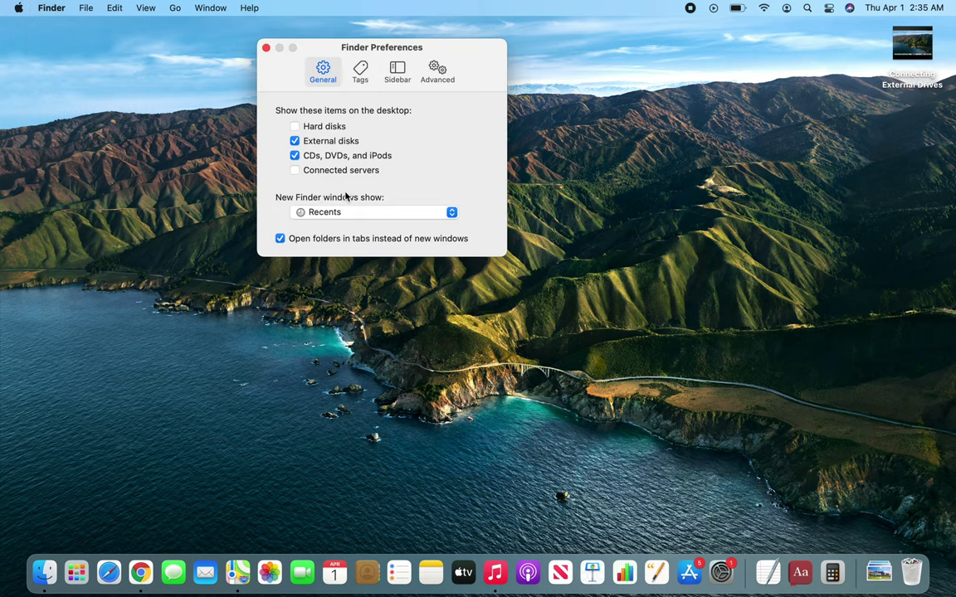
pyautogui.click(266, 47)
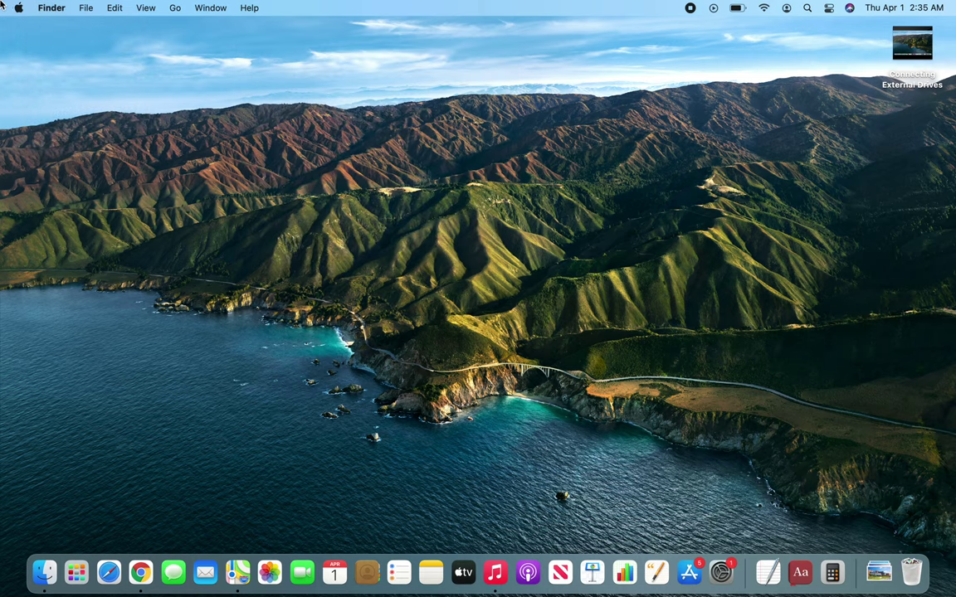
# Set the desktop picture to the dynamic Big Sur wallpaper in Desktop & Screen Saver
pyautogui.click(18, 9)
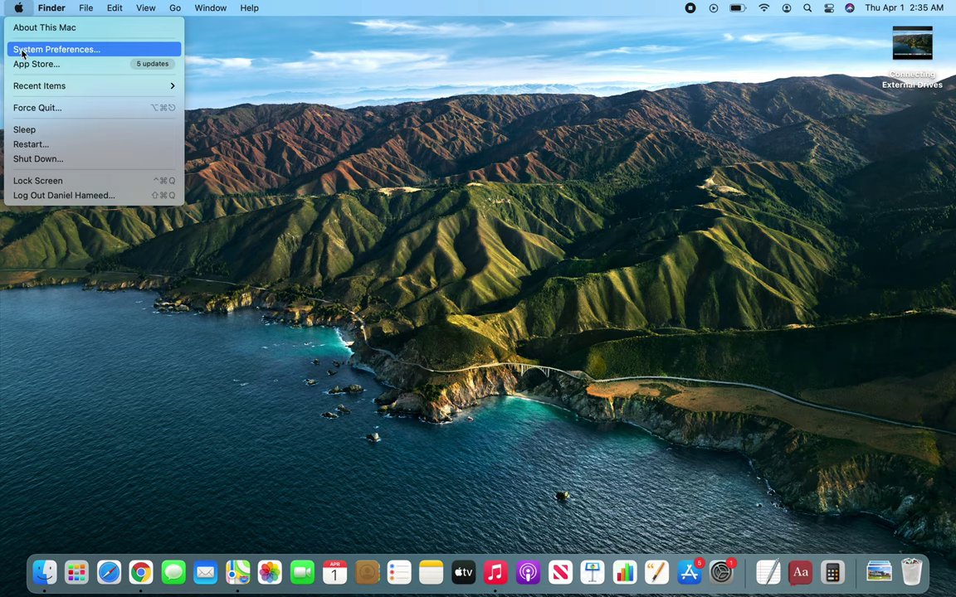
pyautogui.click(27, 51)
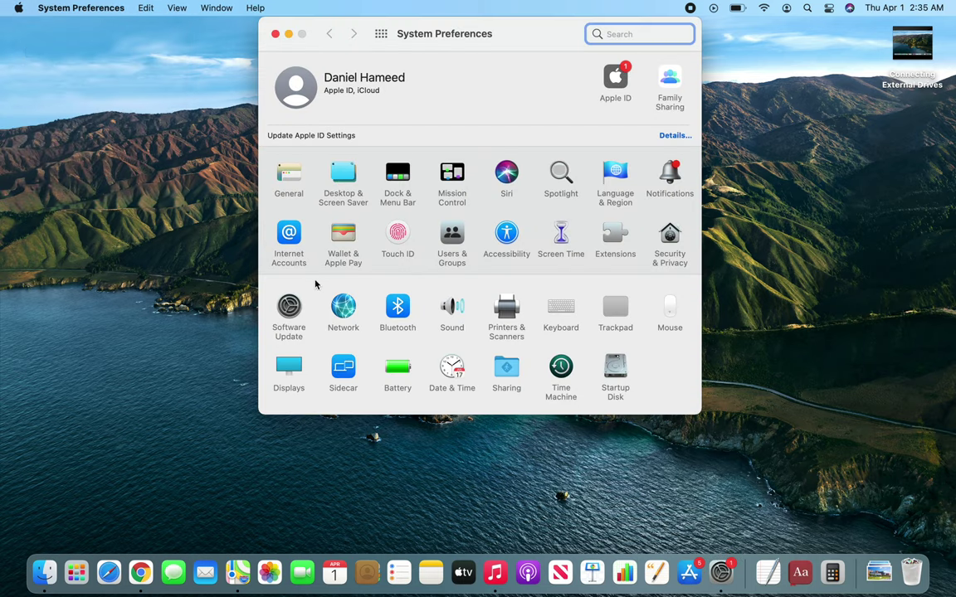
pyautogui.click(347, 196)
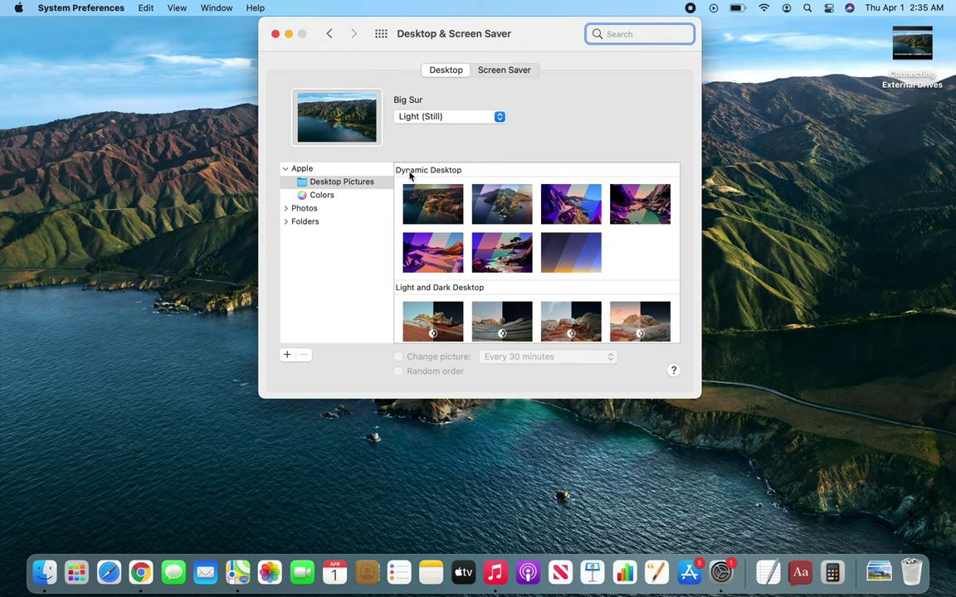
pyautogui.click(433, 207)
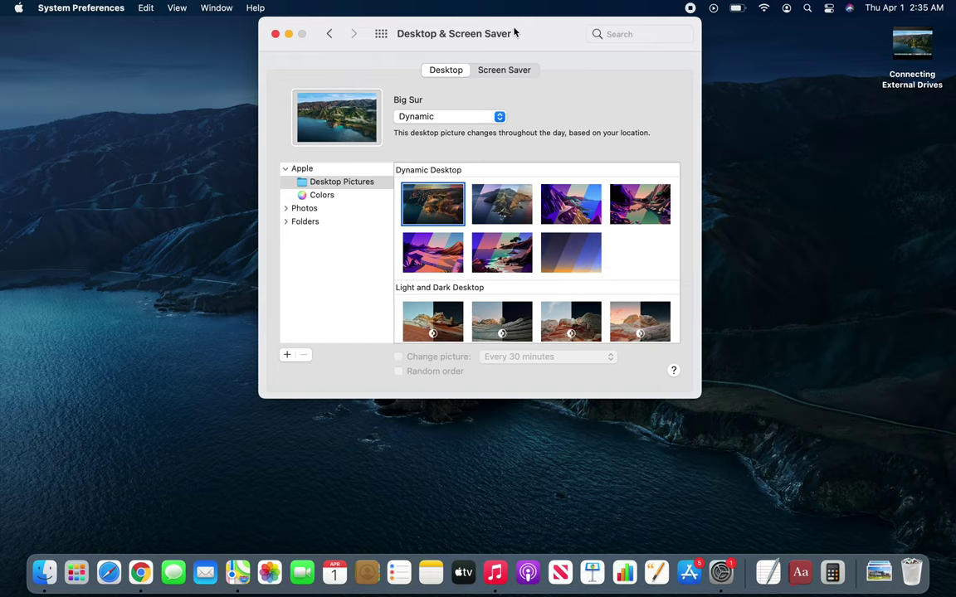
pyautogui.moveTo(516, 34); pyautogui.dragTo(479, 365)
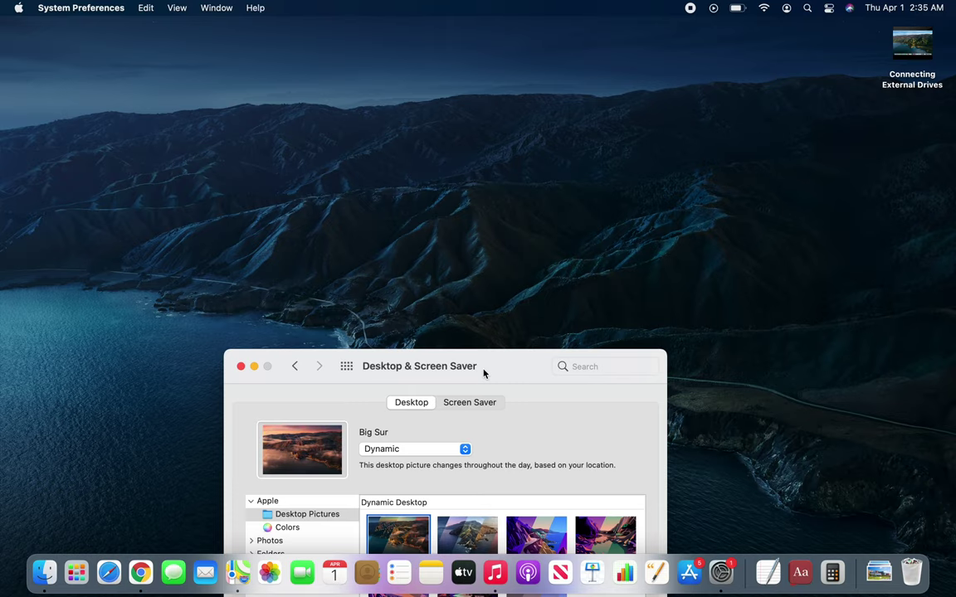
# Switch the wallpaper to dynamic Catalina and show the Notification Center widgets
pyautogui.moveTo(483, 374); pyautogui.dragTo(485, 160)
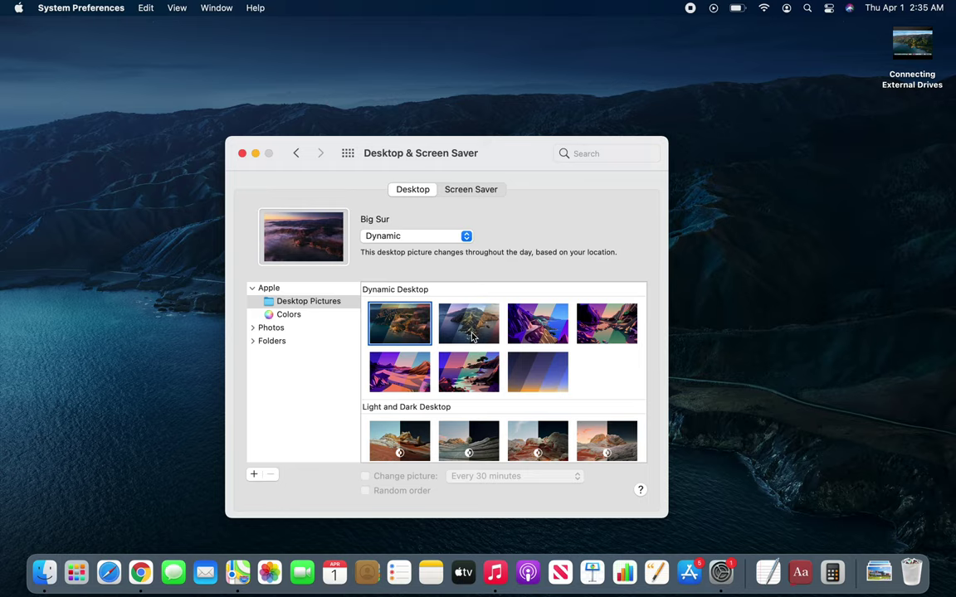
pyautogui.click(472, 335)
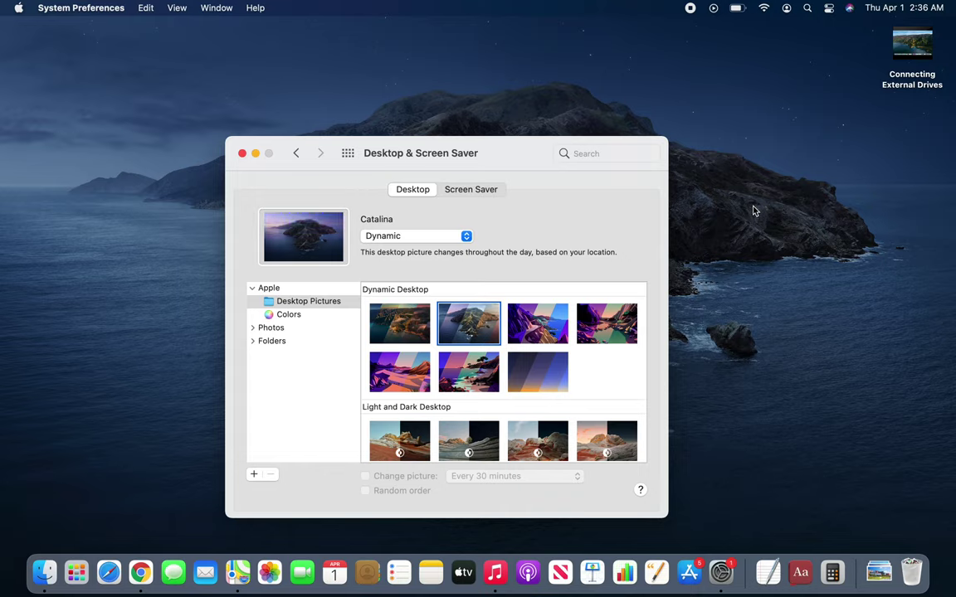
pyautogui.click(923, 8)
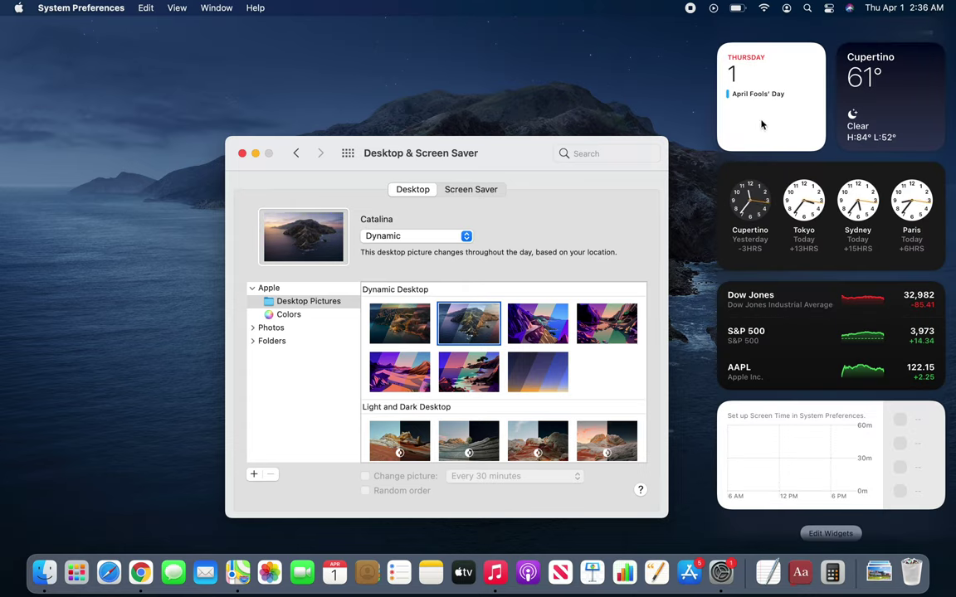
# Open Date & Time's Time Zone settings, unlock them with the admin password, and disable automatic time zone
pyautogui.click(807, 208)
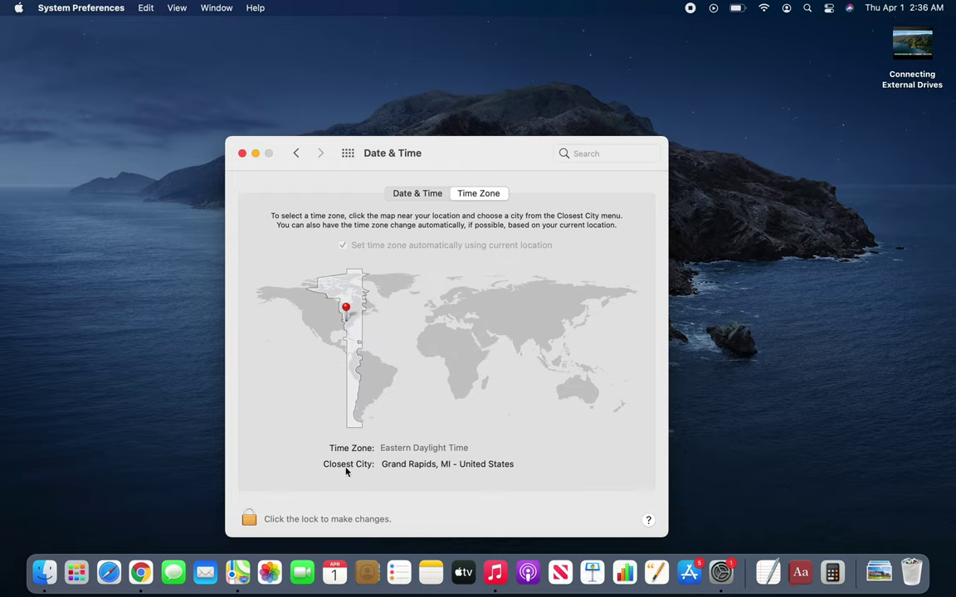
pyautogui.click(249, 519)
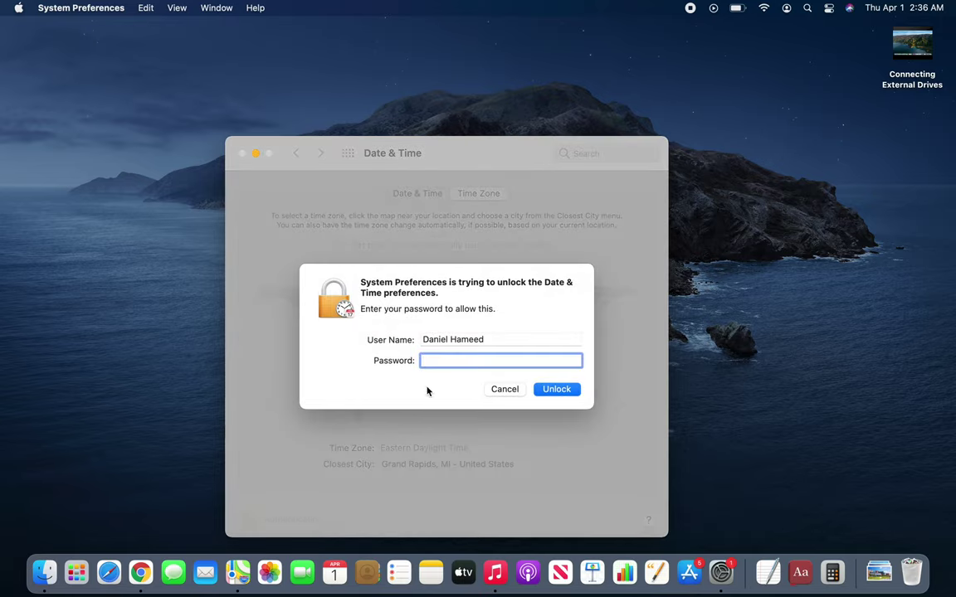
pyautogui.write('••••••••••')
pyautogui.press('Return')
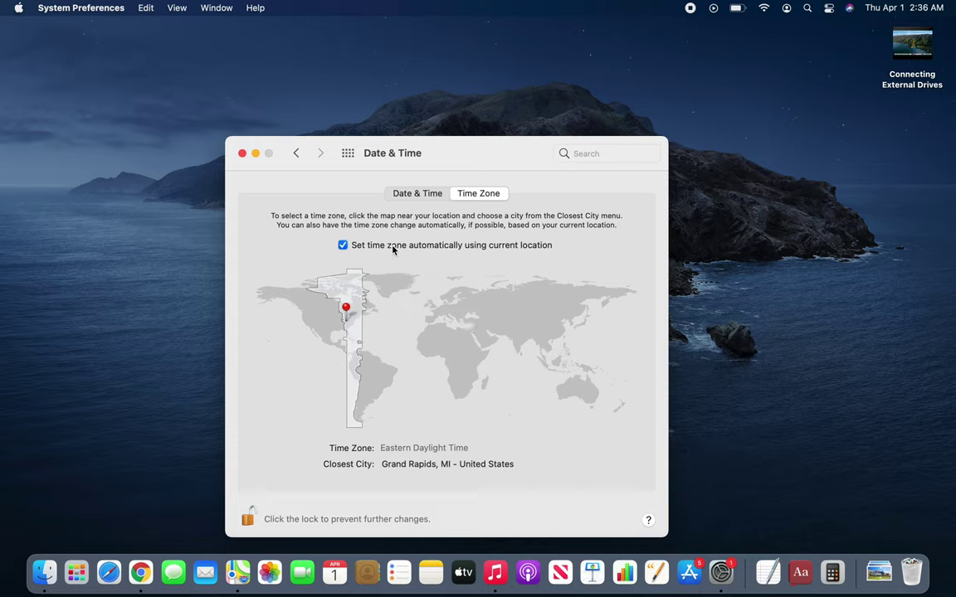
pyautogui.click(363, 246)
# Try time zones in southern Russia, Libya and Mali, settle on Astana, Kazakhstan, then close the window
pyautogui.click(486, 316)
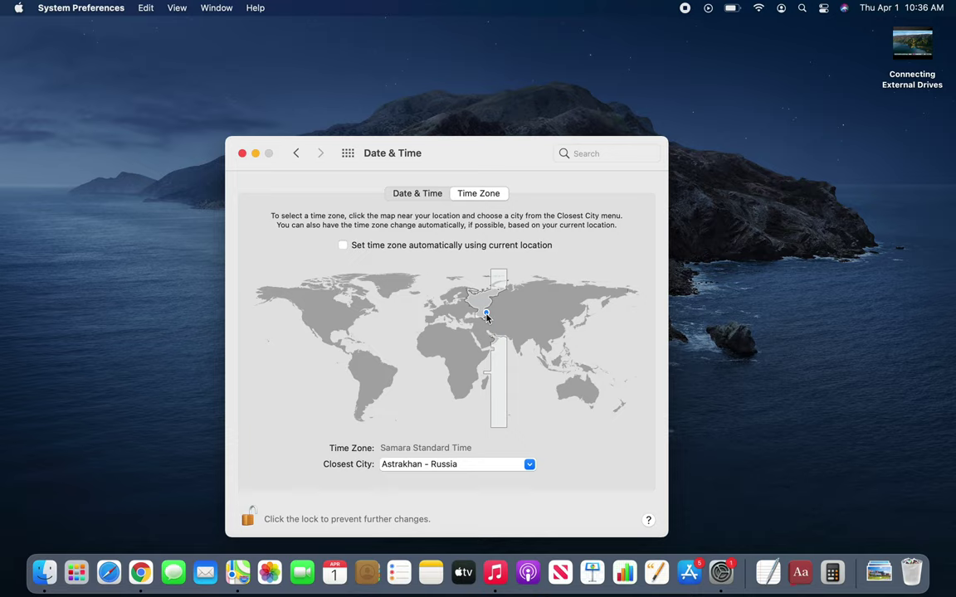
pyautogui.click(825, 245)
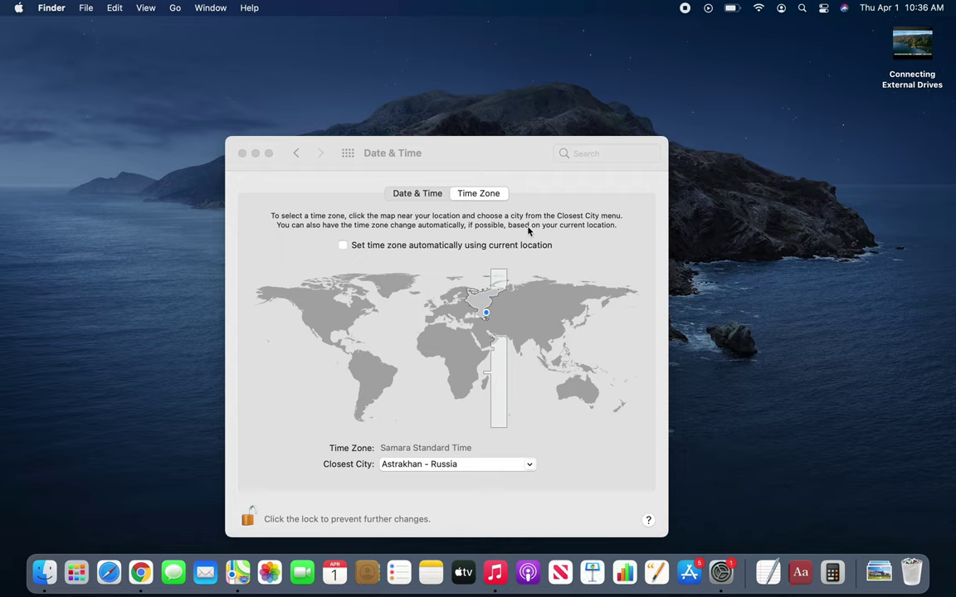
pyautogui.click(516, 307)
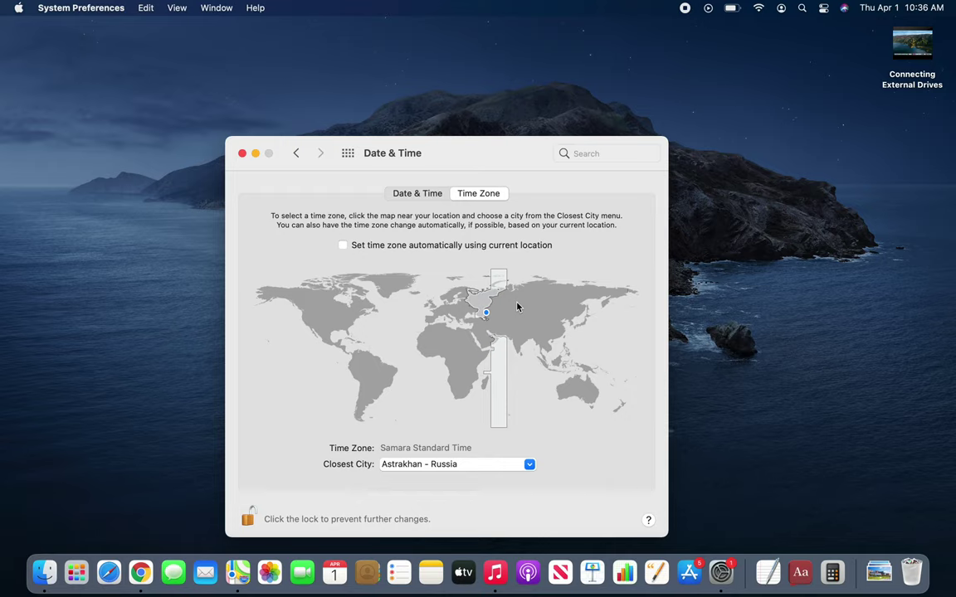
pyautogui.click(515, 318)
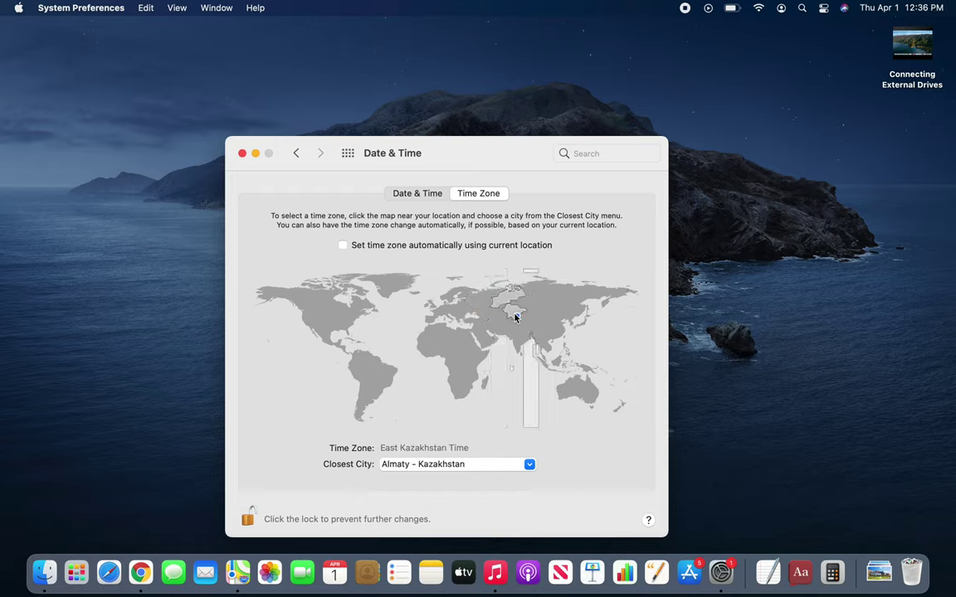
pyautogui.click(461, 333)
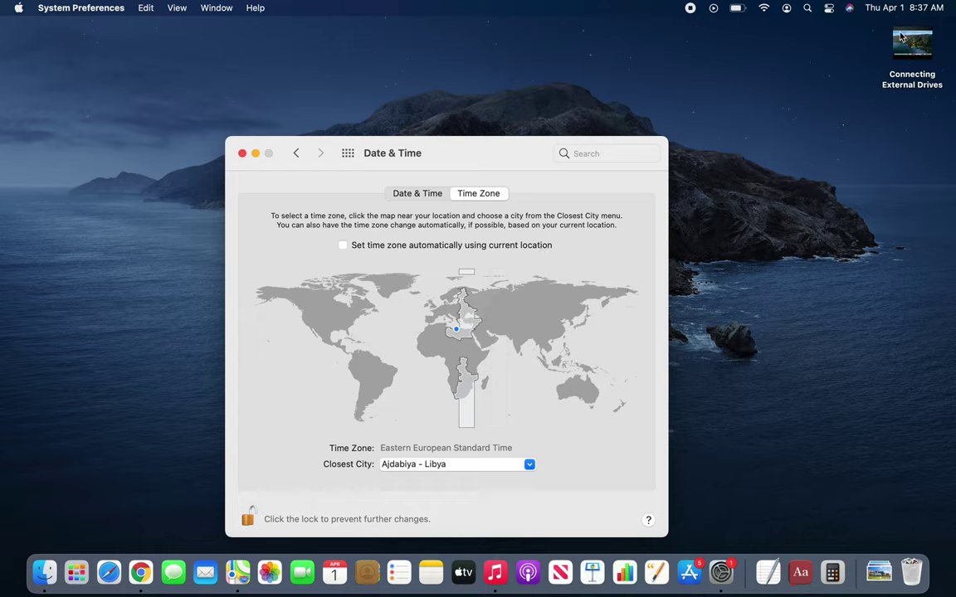
pyautogui.click(431, 347)
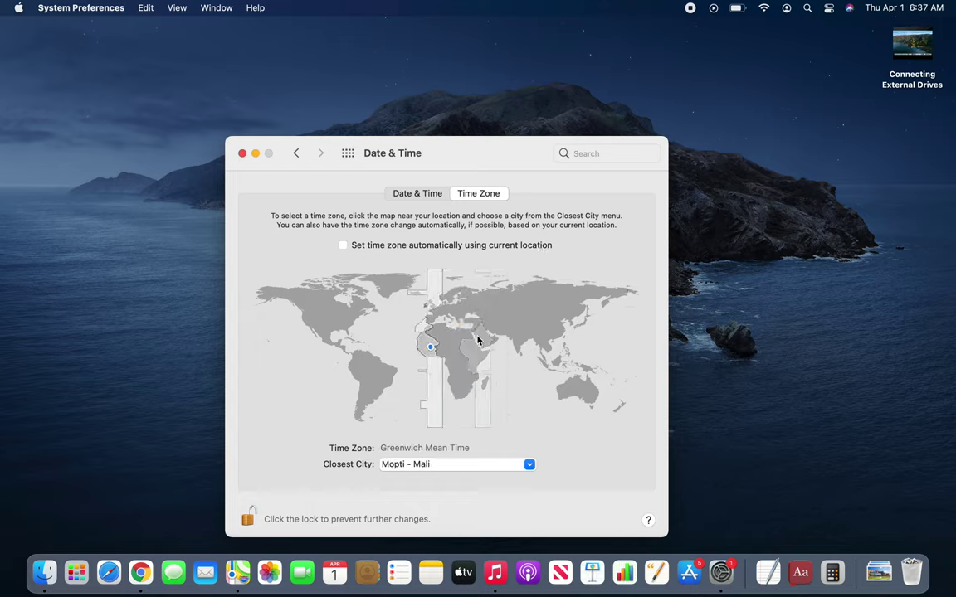
pyautogui.click(509, 313)
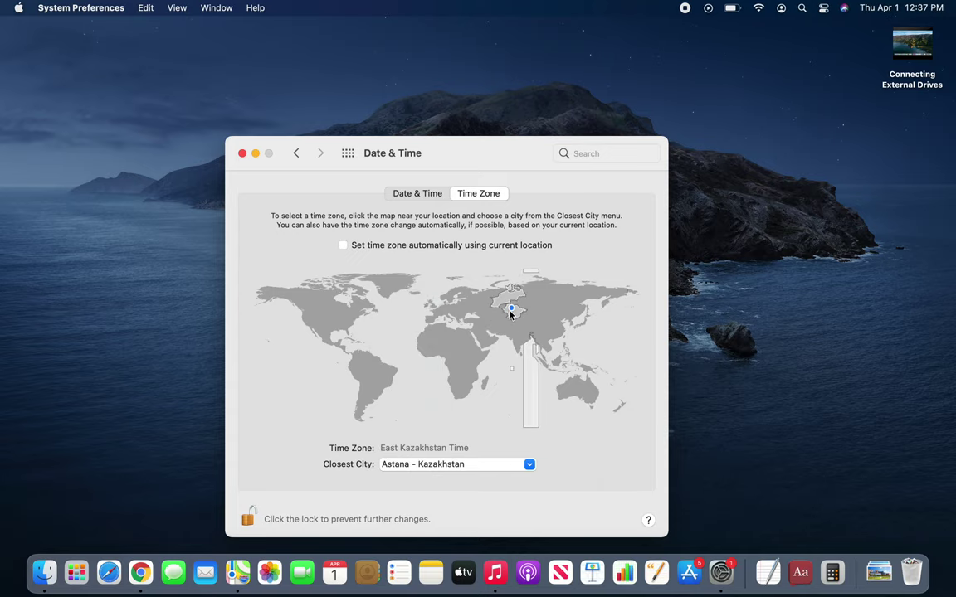
pyautogui.click(243, 154)
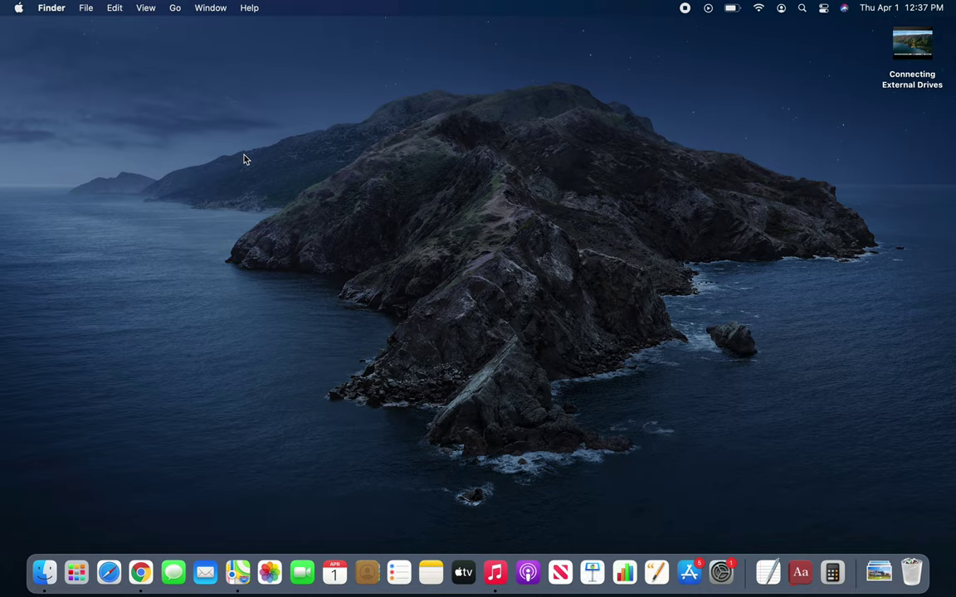
# Reopen desktop picture settings and try The Cliffs, The Lake and Catalina before picking Big Sur
pyautogui.rightClick(259, 86)
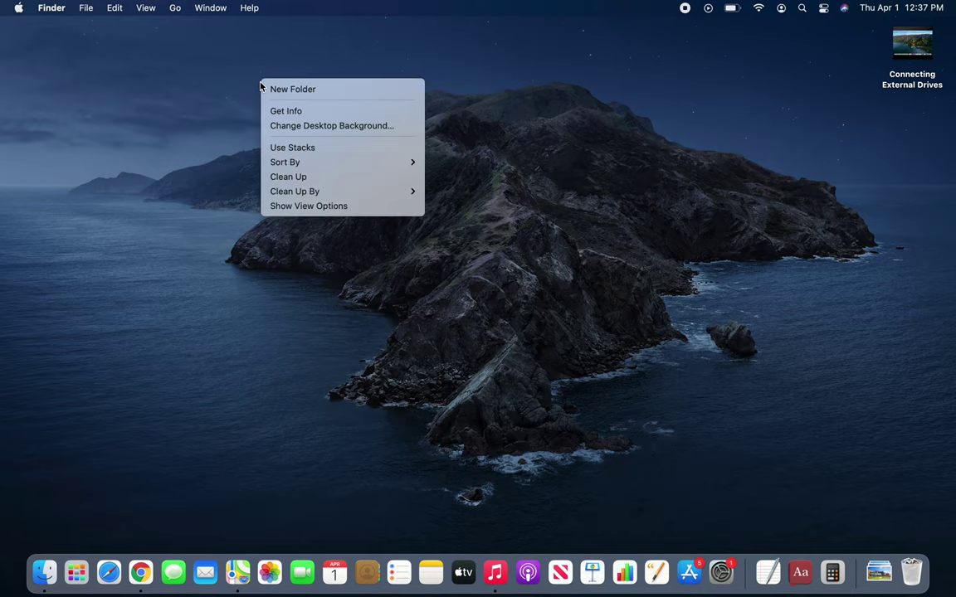
pyautogui.click(286, 128)
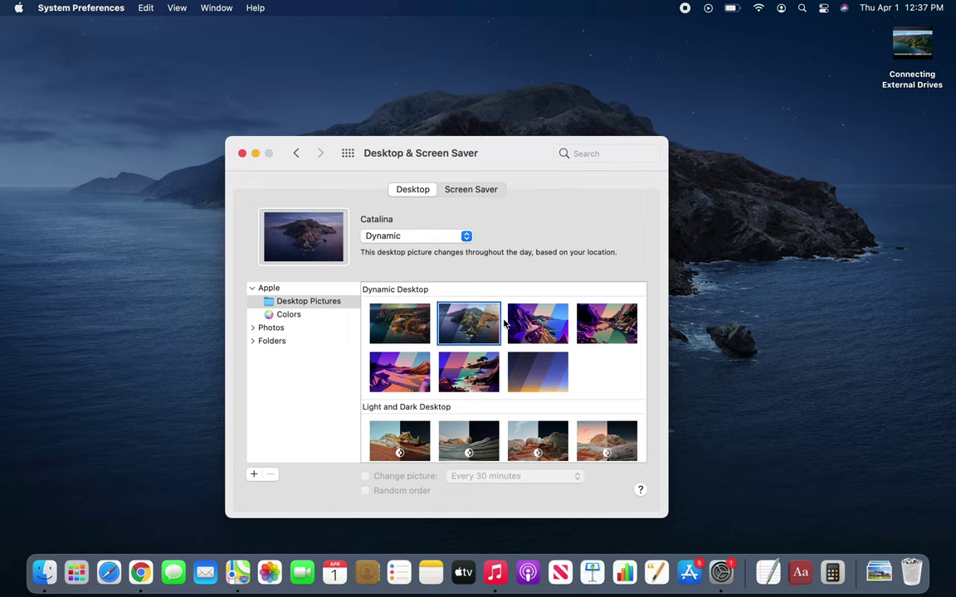
pyautogui.click(537, 331)
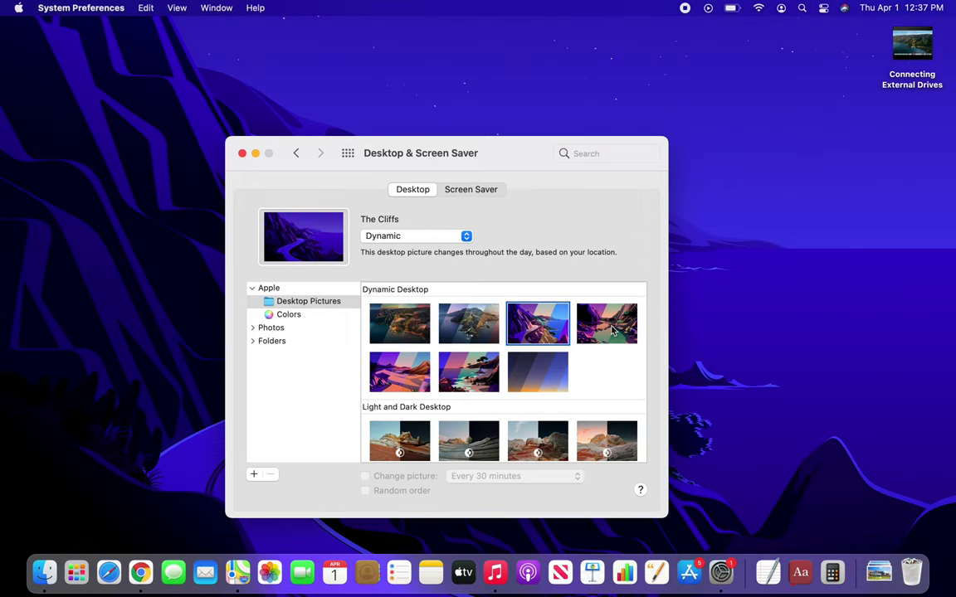
pyautogui.click(612, 331)
pyautogui.click(466, 324)
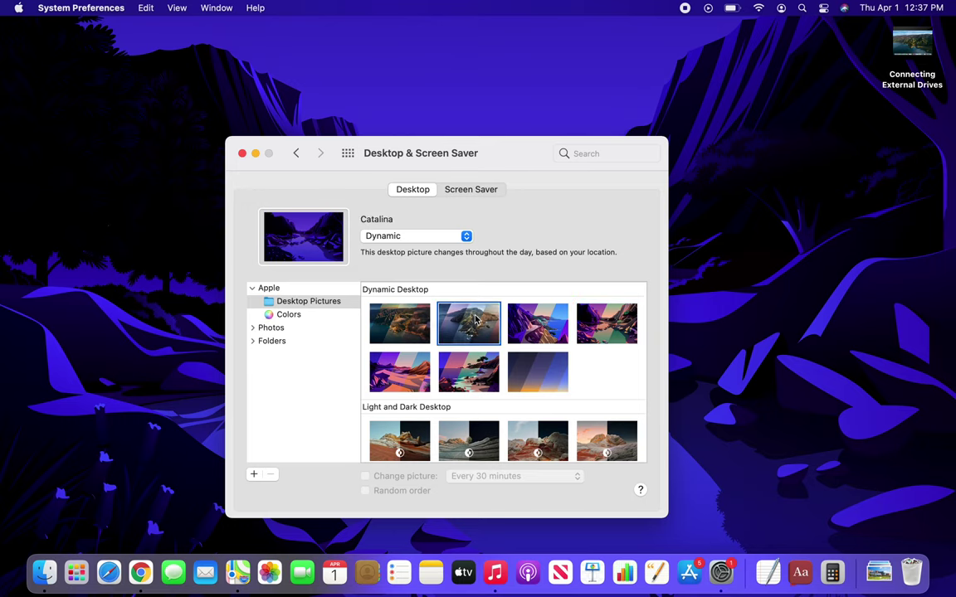
pyautogui.click(405, 325)
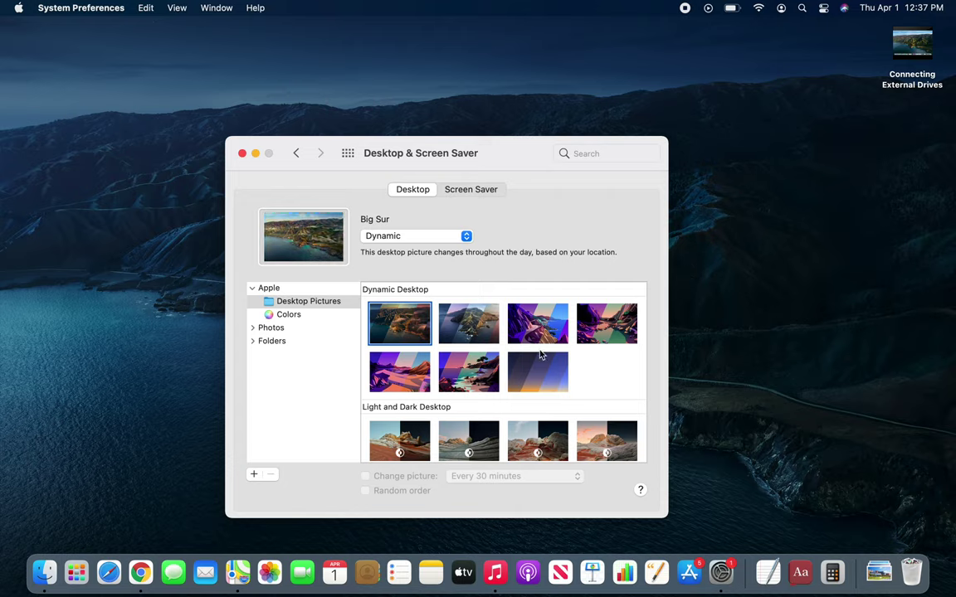
# Scroll the picture grid, preview Catalina again, return to Big Sur and show its style options
pyautogui.scroll(-3, 532, 363)
pyautogui.scroll(-1, 532, 363)
pyautogui.scroll(-2, 531, 363)
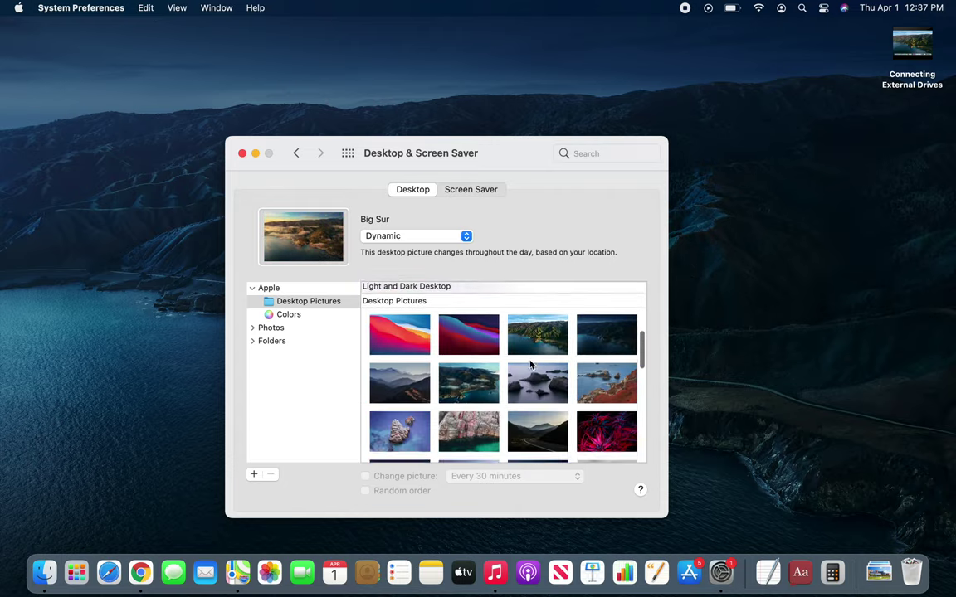
pyautogui.scroll(-3, 531, 364)
pyautogui.scroll(10, 531, 365)
pyautogui.scroll(-2, 532, 364)
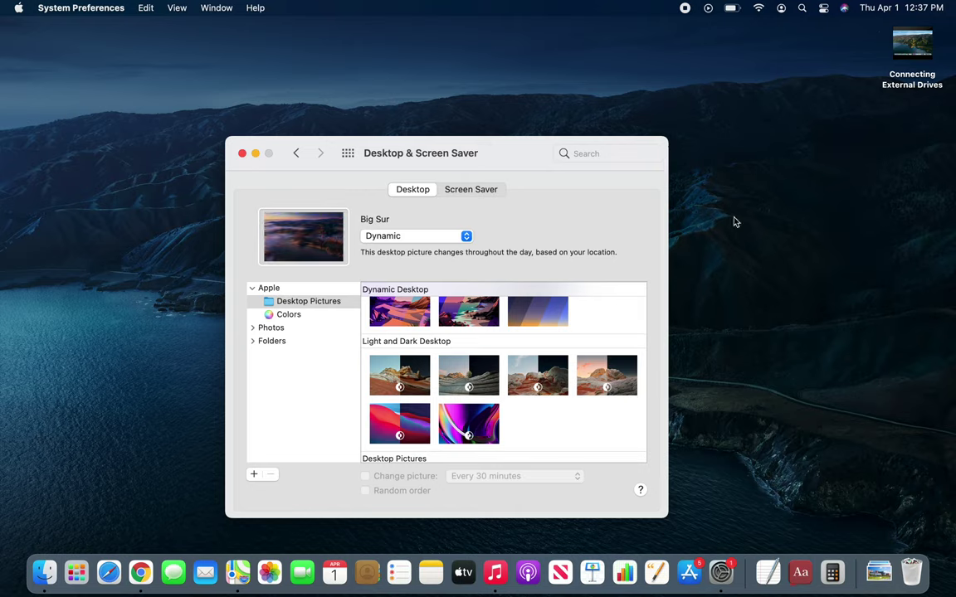
pyautogui.scroll(2, 555, 368)
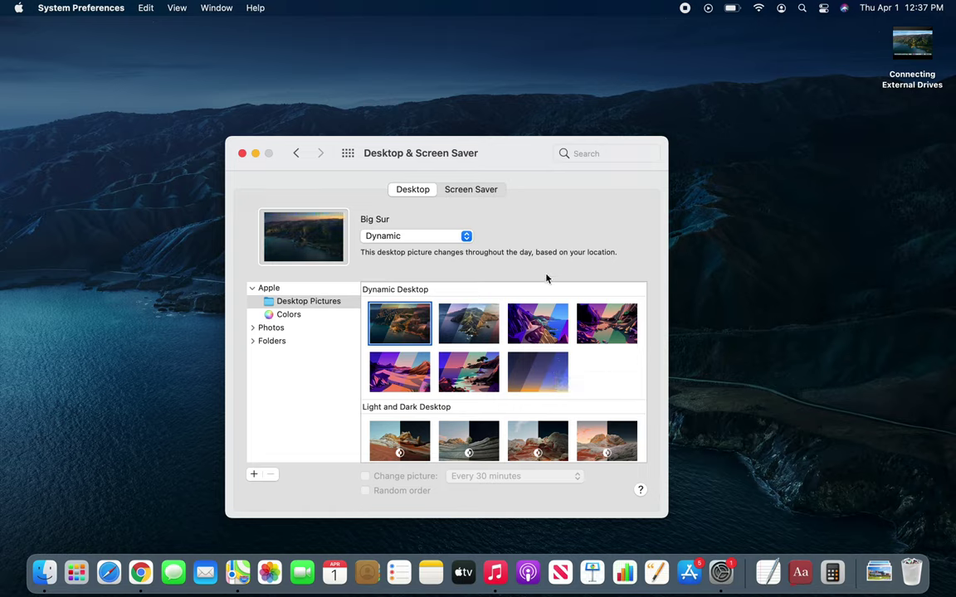
pyautogui.click(473, 330)
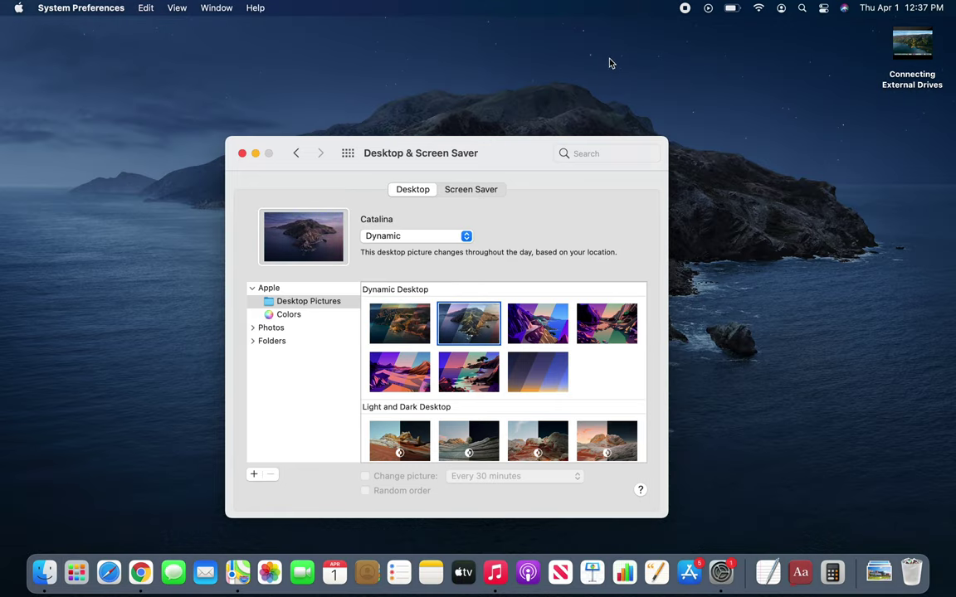
pyautogui.click(408, 336)
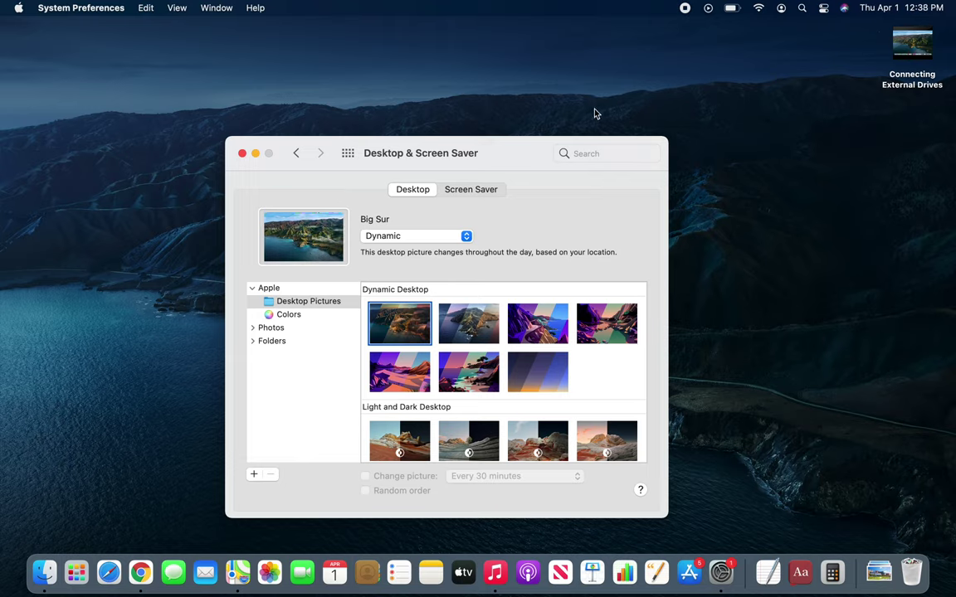
pyautogui.click(465, 236)
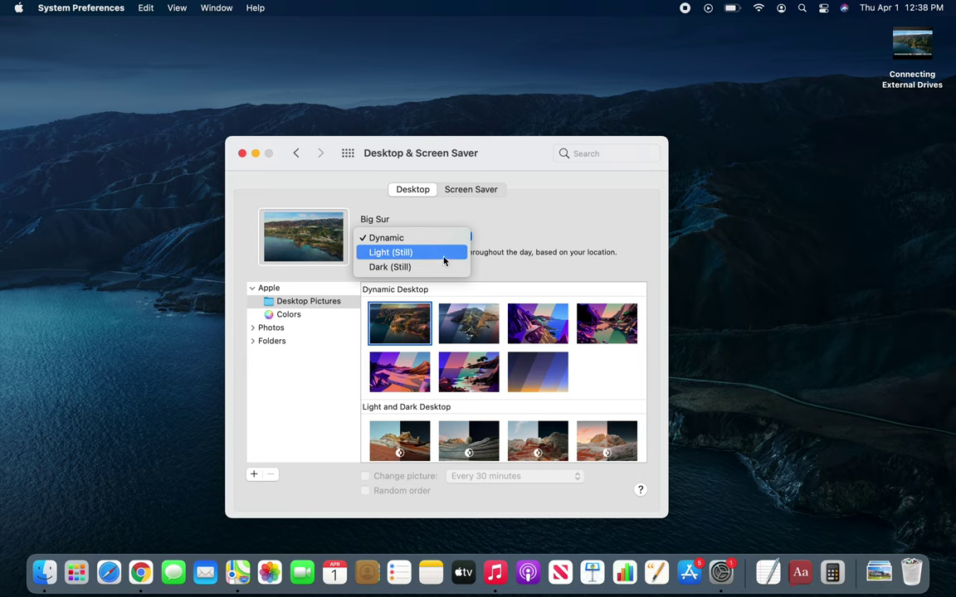
pyautogui.click(438, 253)
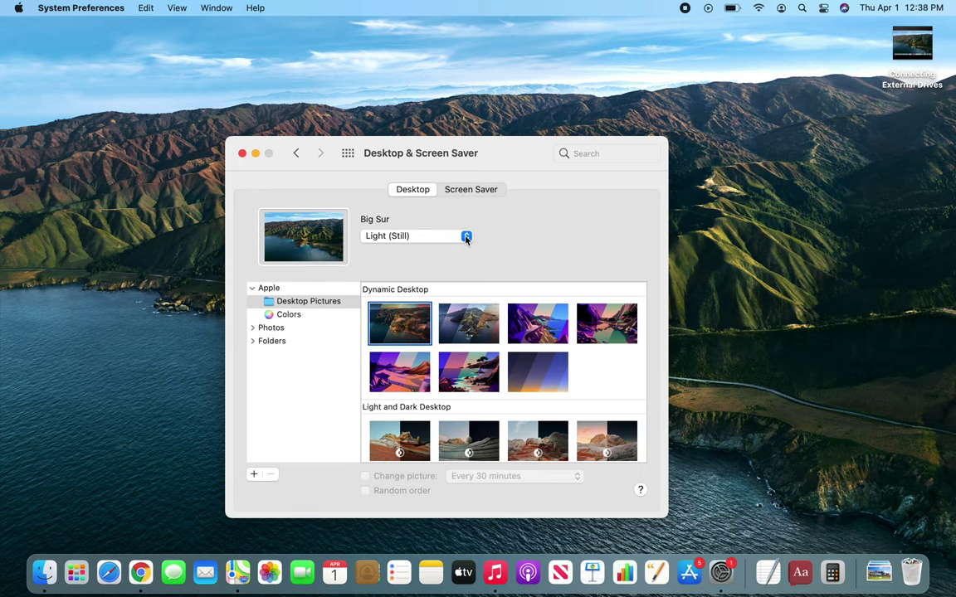
pyautogui.click(465, 236)
pyautogui.click(431, 224)
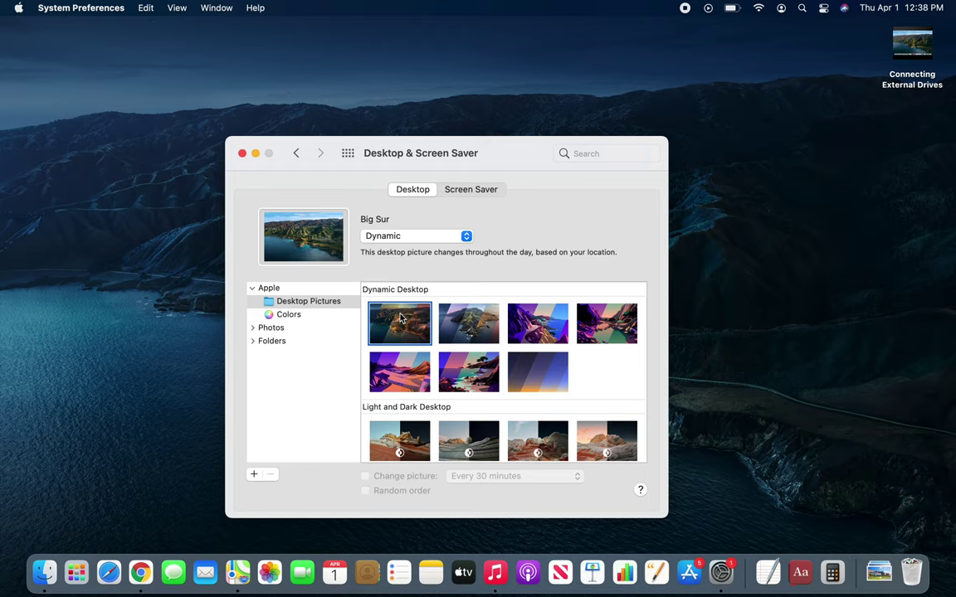
pyautogui.click(928, 9)
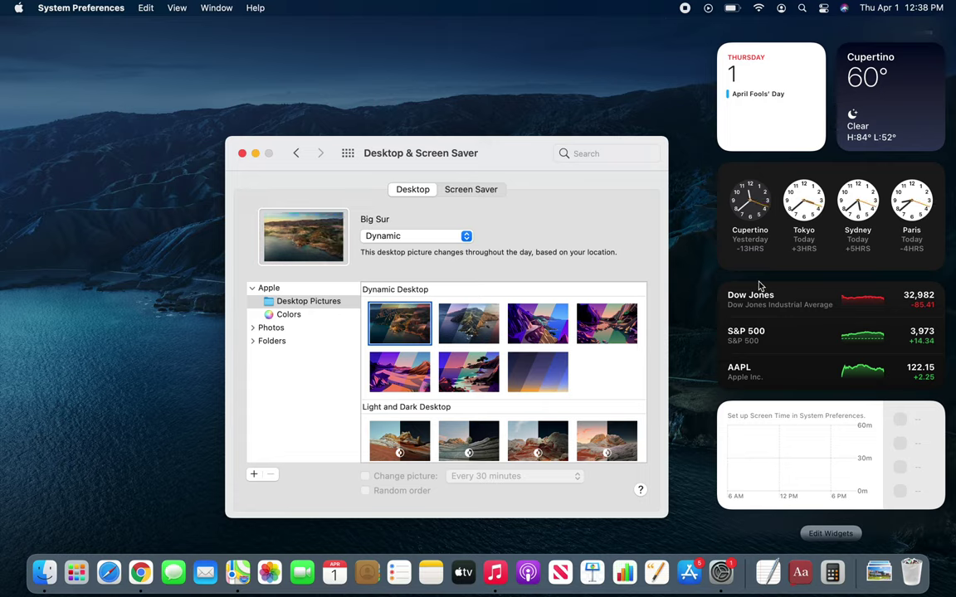
pyautogui.click(682, 138)
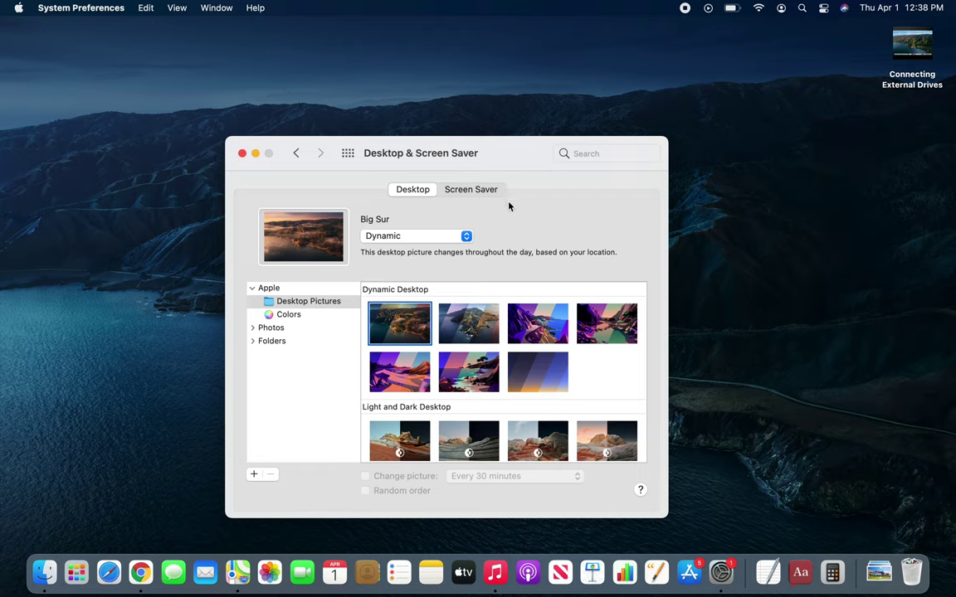
pyautogui.click(259, 212)
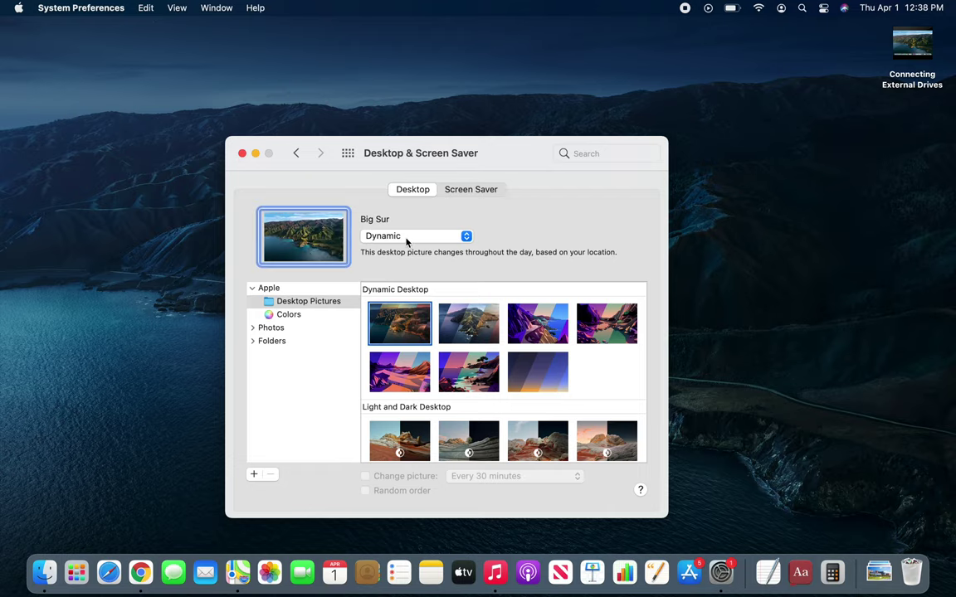
pyautogui.click(469, 374)
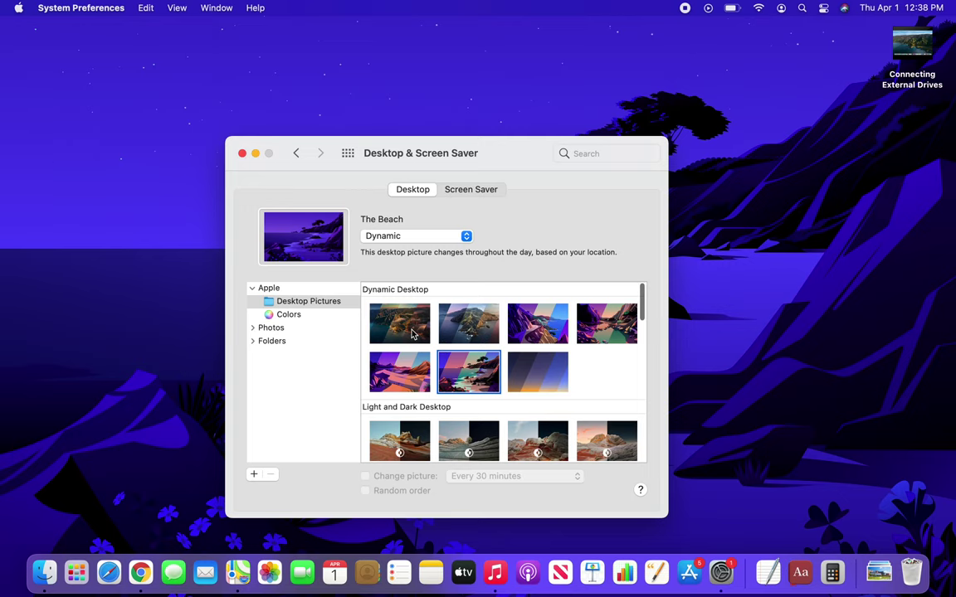
pyautogui.click(375, 303)
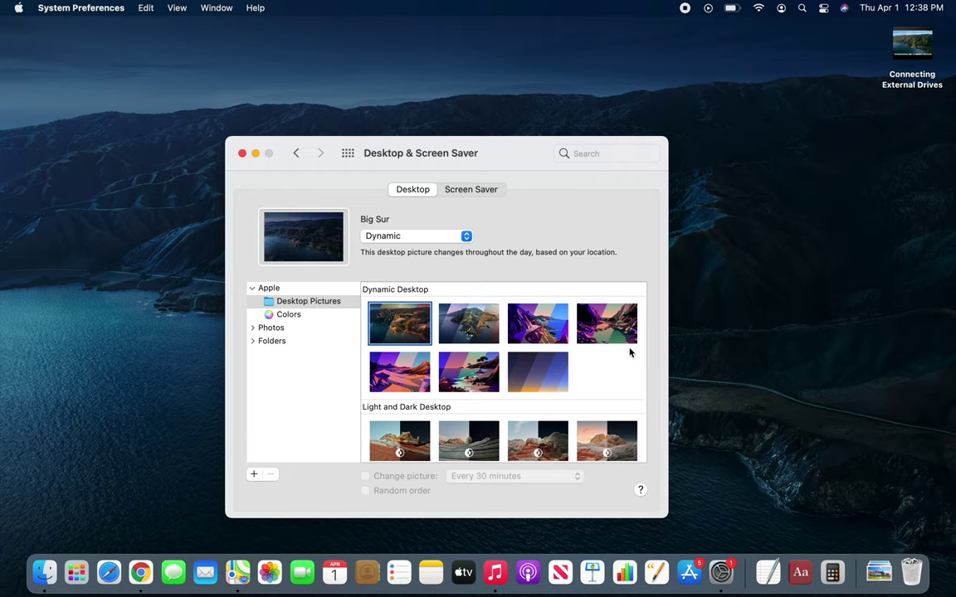
# Expand the Photos source, browse Favorites and Shared, and expand Albums
pyautogui.click(252, 328)
pyautogui.click(294, 341)
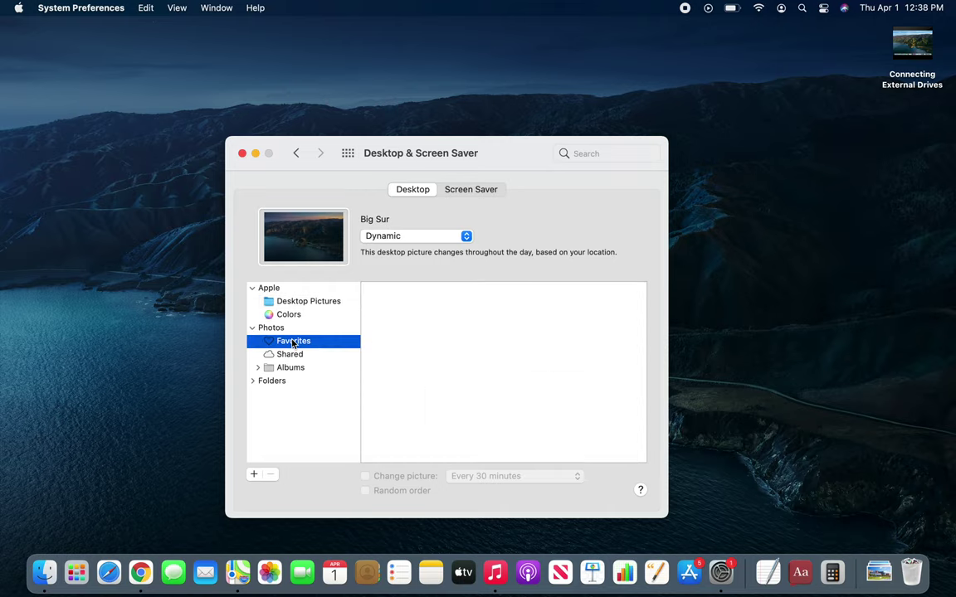
pyautogui.click(292, 355)
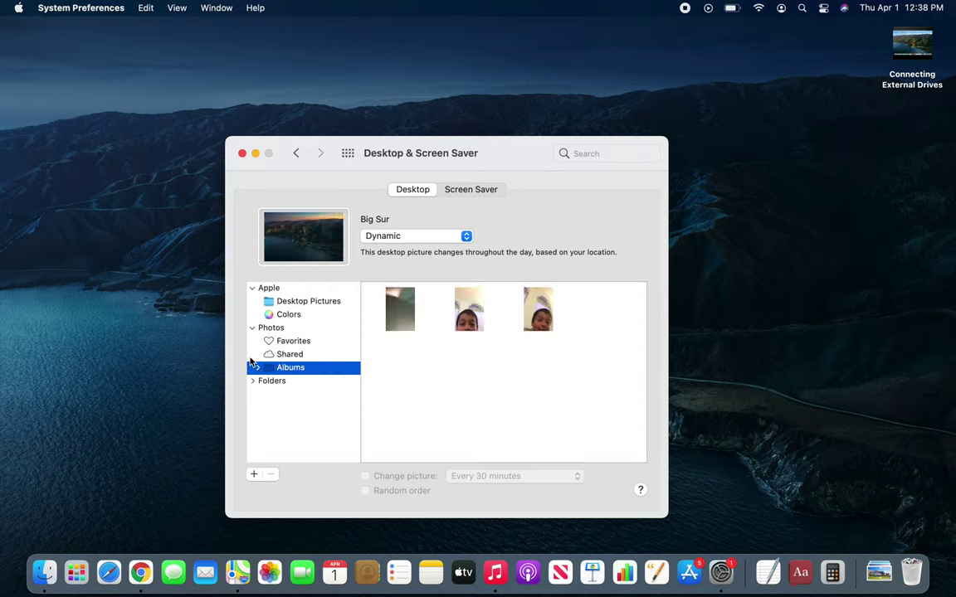
pyautogui.click(258, 368)
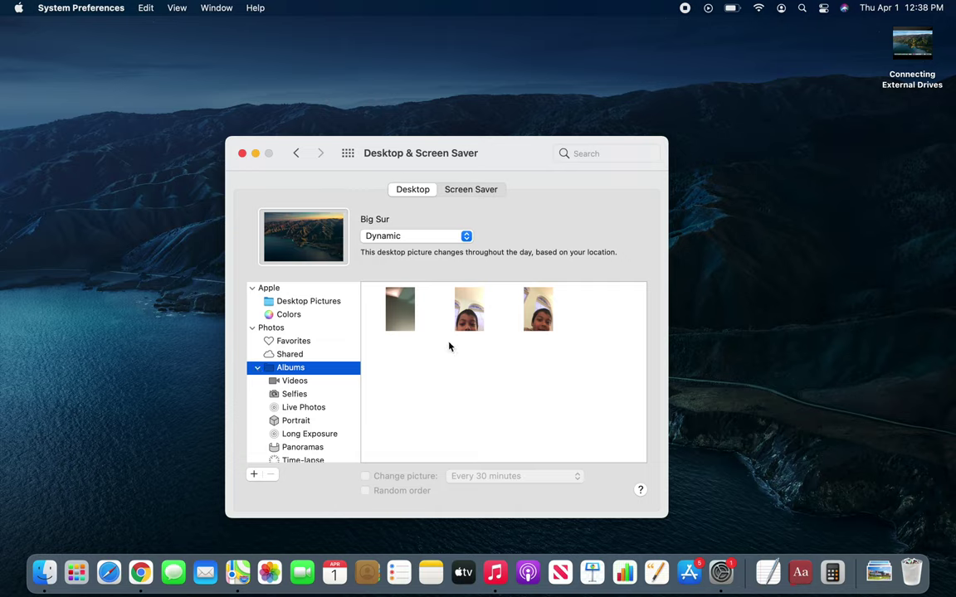
# View the Panoramas album, then expand the Folders picture source
pyautogui.scroll(-3, 299, 396)
pyautogui.scroll(-2, 297, 400)
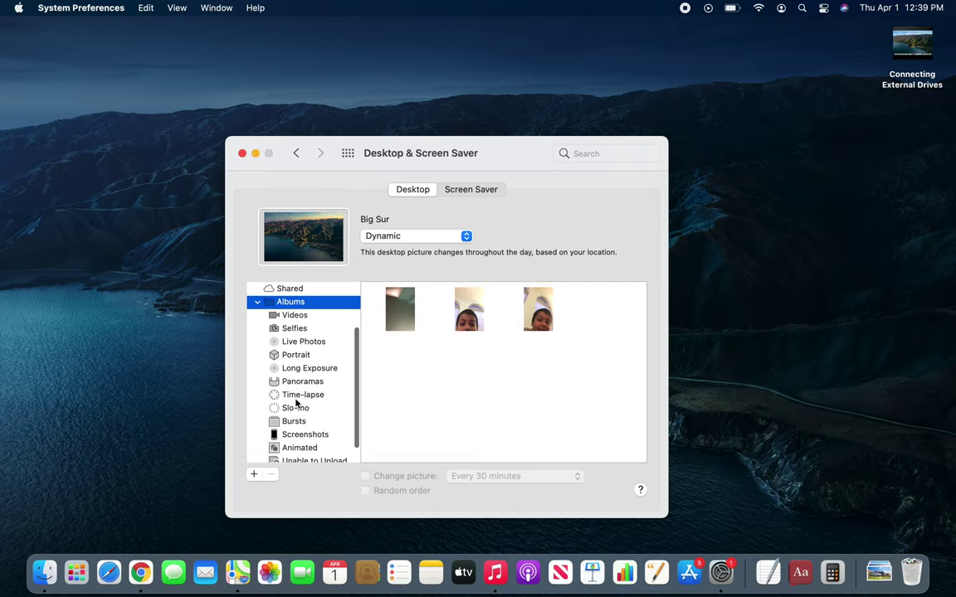
pyautogui.scroll(-1, 296, 403)
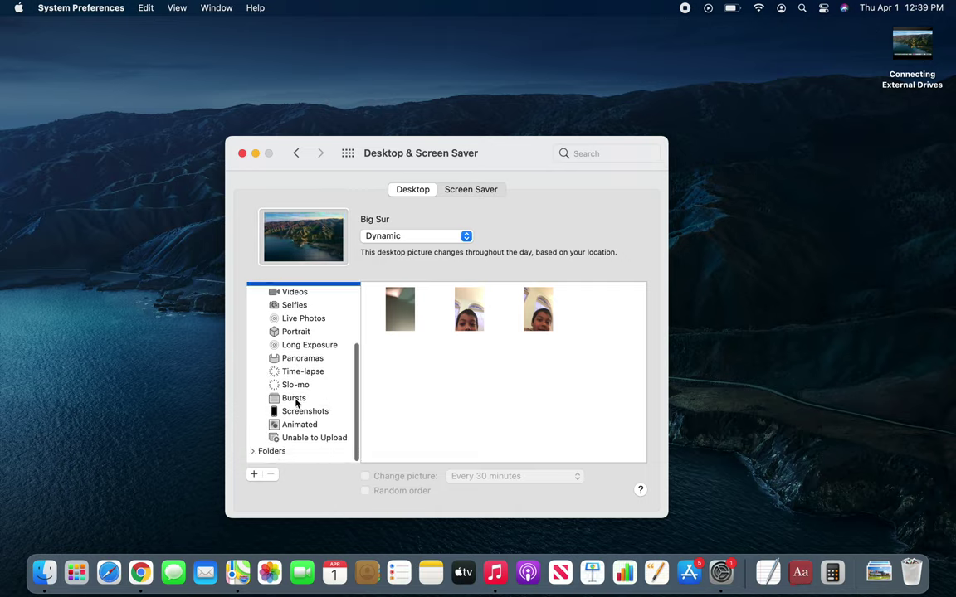
pyautogui.click(304, 363)
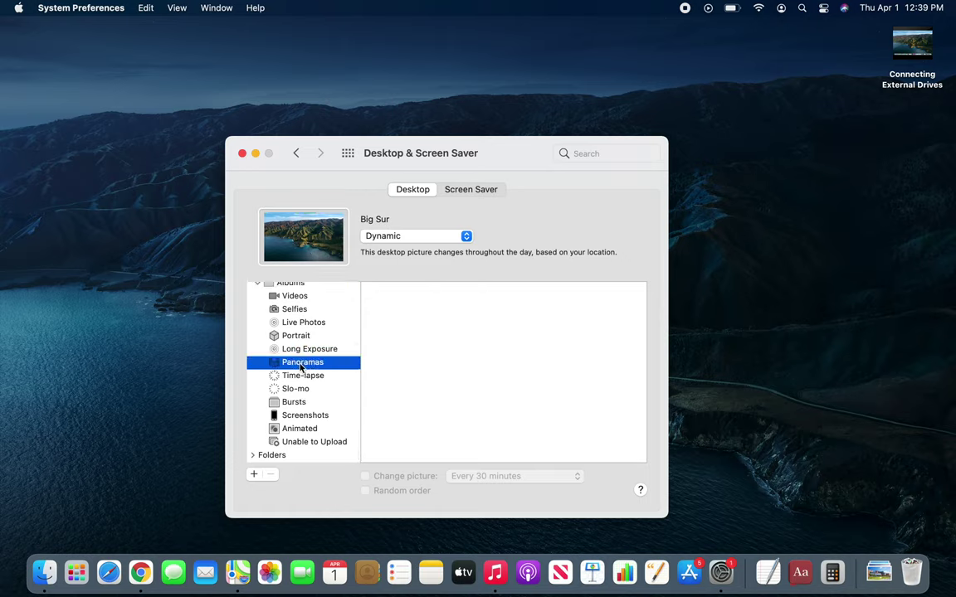
pyautogui.click(262, 456)
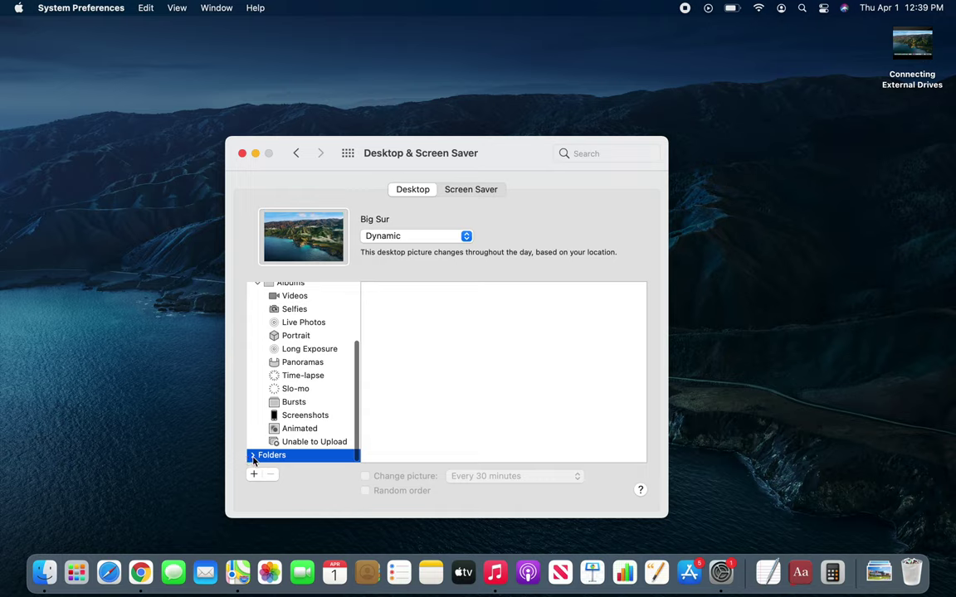
pyautogui.click(253, 456)
# Choose the empty Pictures folder as source, then switch to the Screen Saver settings showing Drift
pyautogui.click(285, 457)
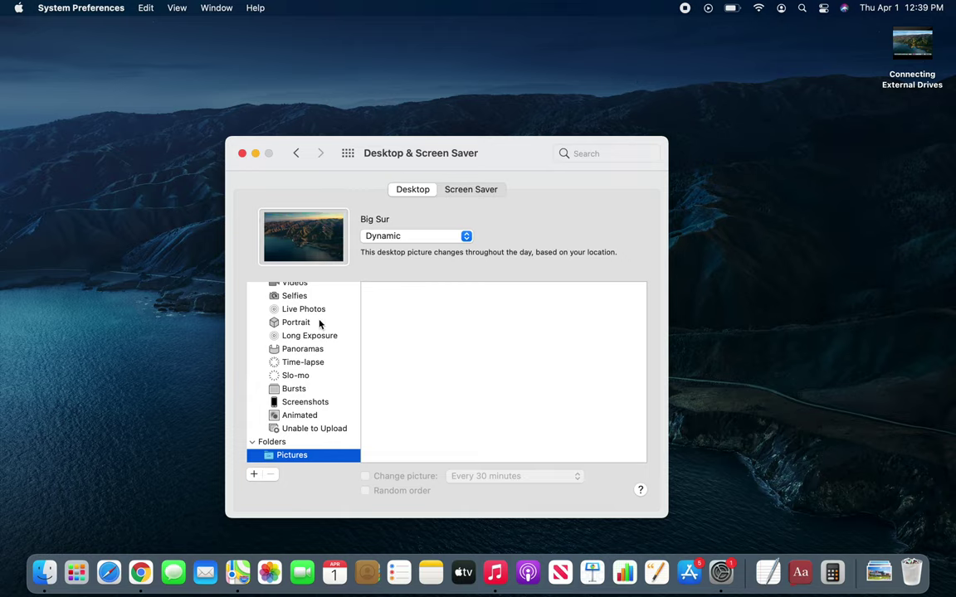
pyautogui.scroll(5, 320, 324)
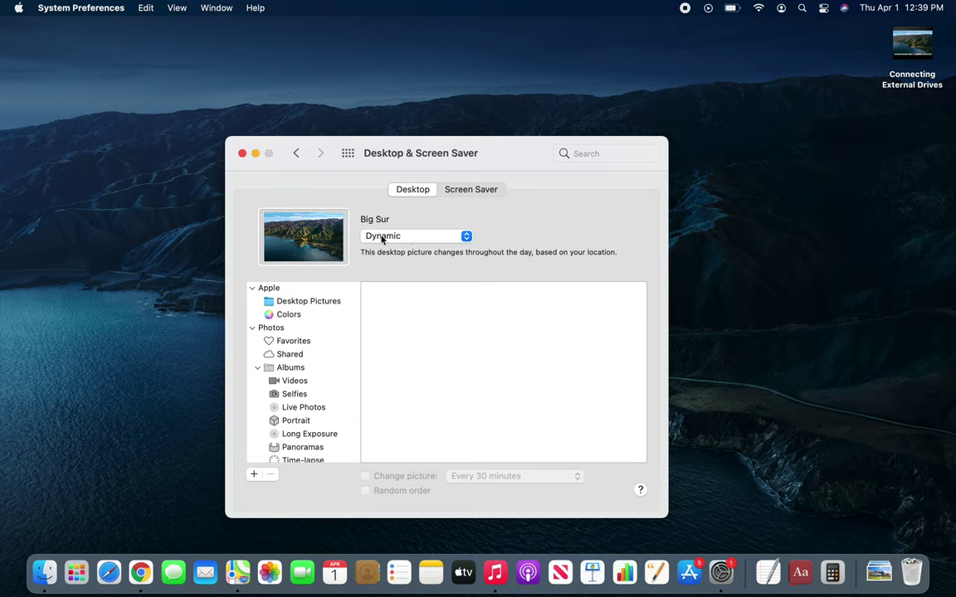
pyautogui.click(472, 190)
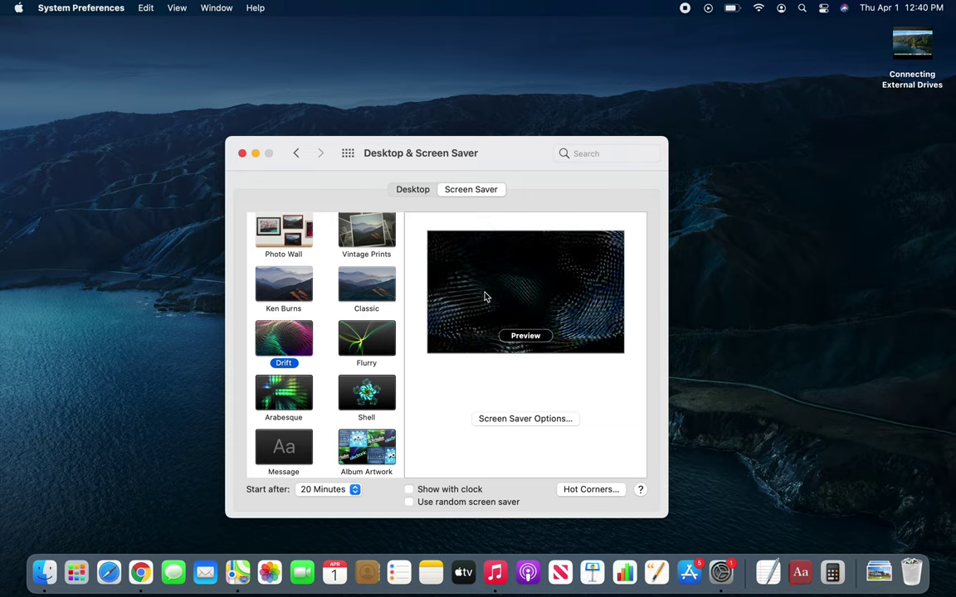
pyautogui.moveTo(485, 296)
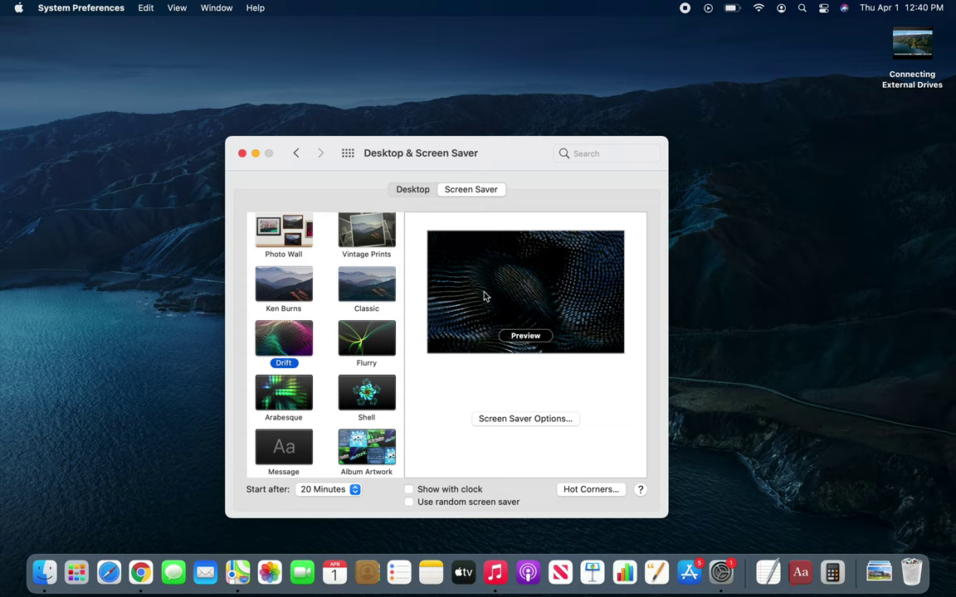
# Return to the Desktop tab, where Big Sur is still on Dynamic
pyautogui.click(414, 189)
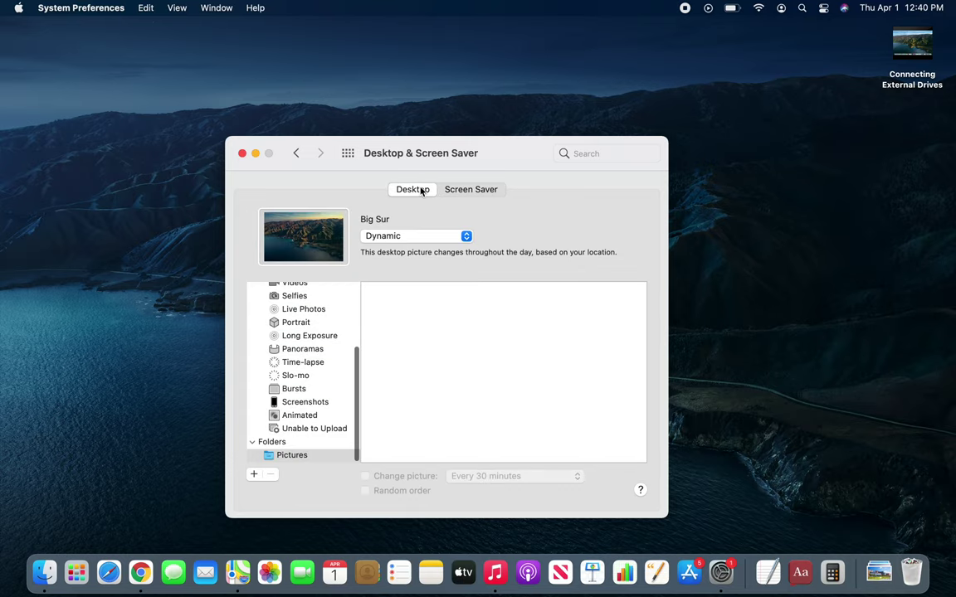